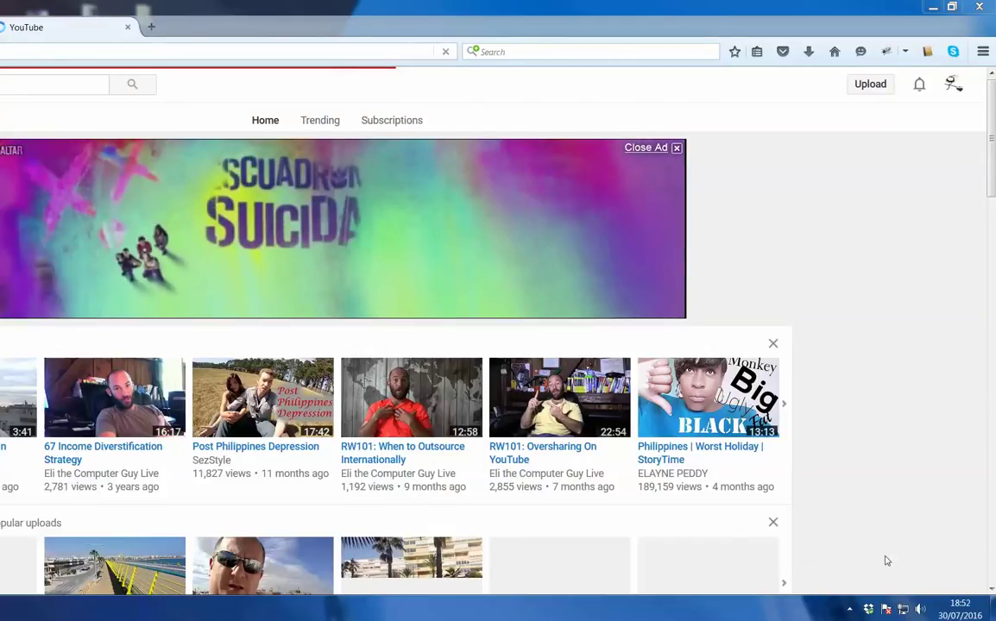
Reveal the hidden tray icons and launch Steam from its tray icon.
click(850, 609)
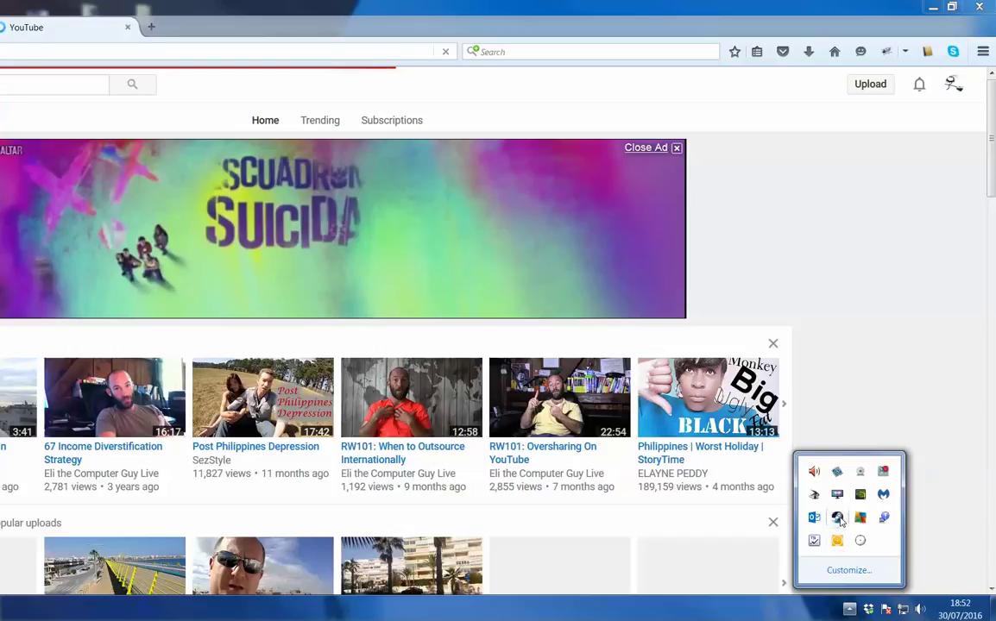
double_click(838, 518)
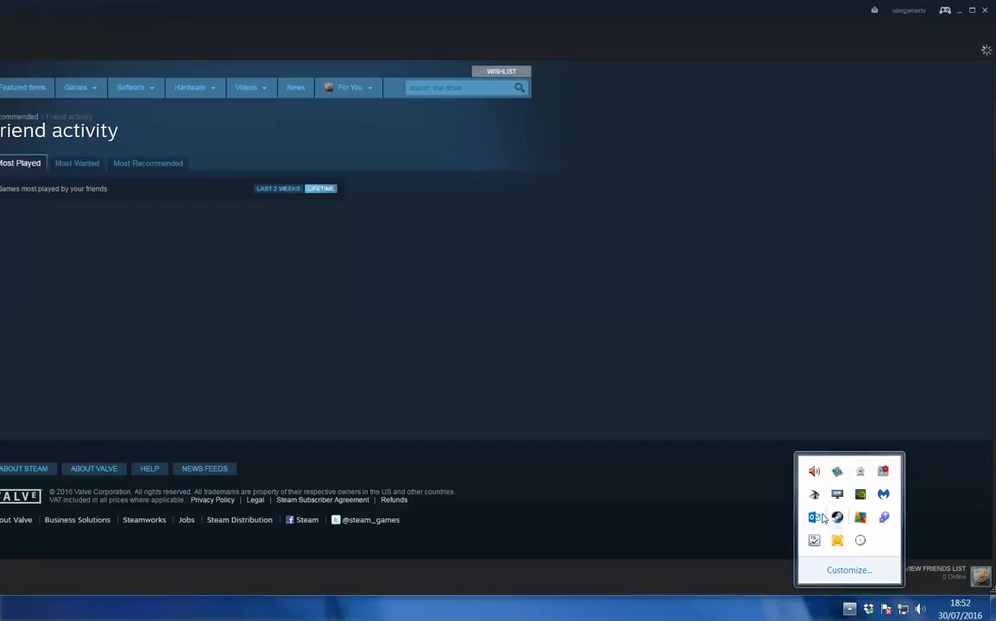
Close the tray popup, move the Steam window down and right, and show the Steam menu.
click(972, 11)
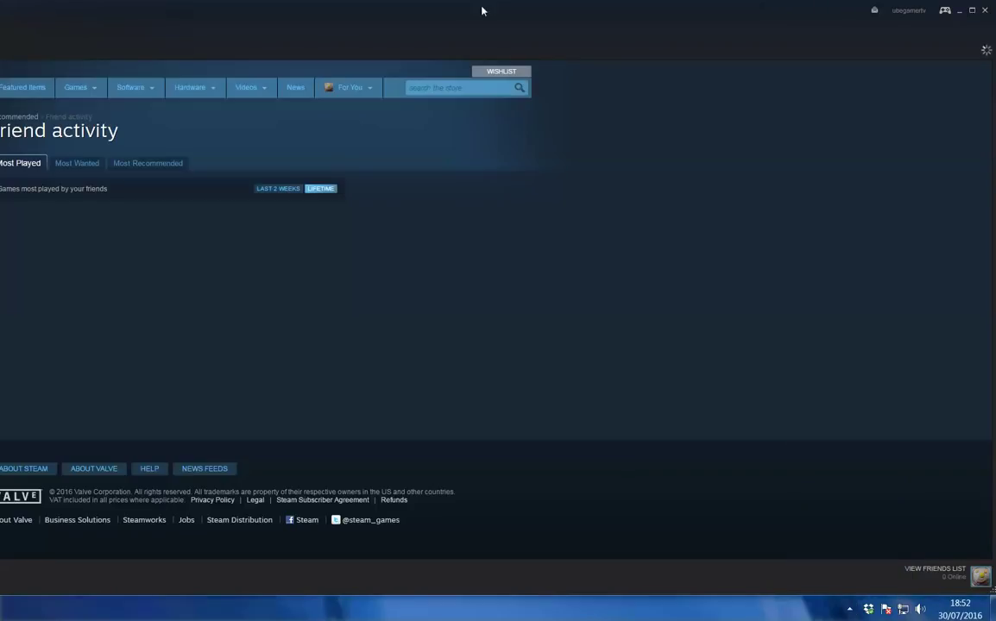
mouse_move(647, 8)
mouse_down()
mouse_move(917, 32)
mouse_move(967, 26)
mouse_up()
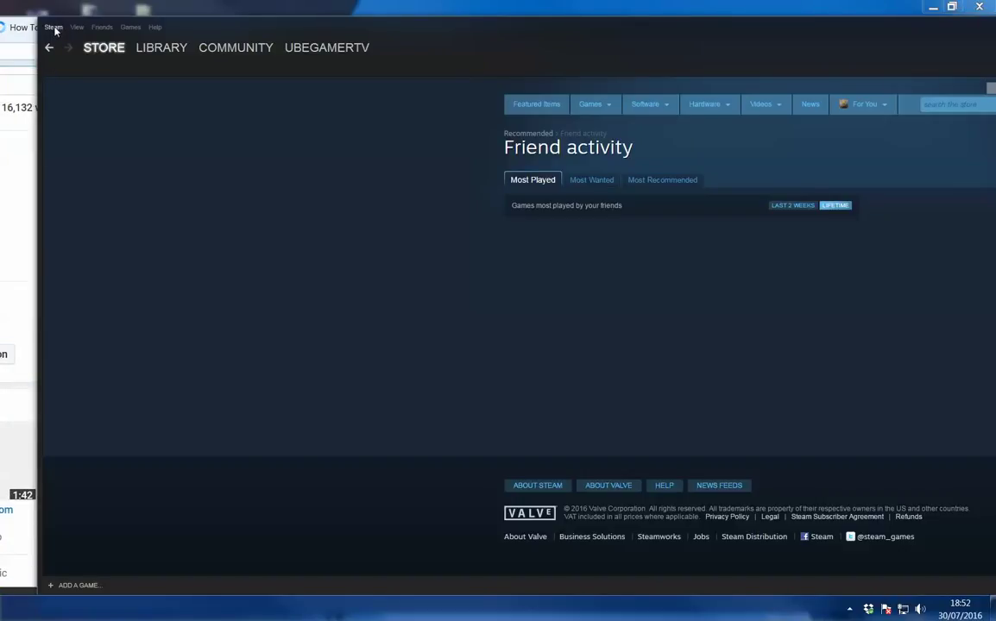
click(53, 28)
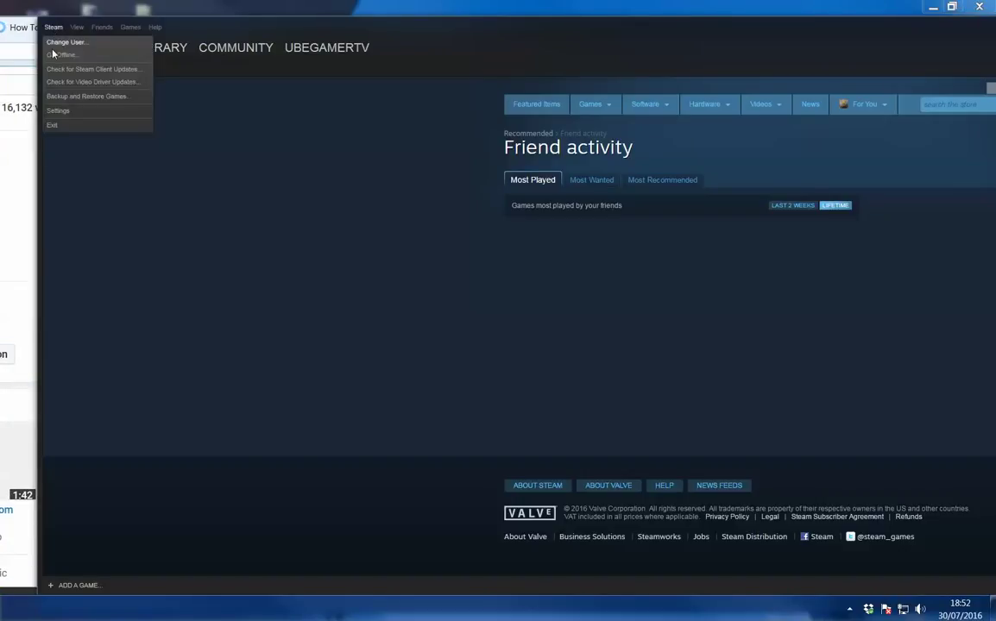
Open Steam Settings on the Interface page and drag the dialog fully into view.
click(67, 112)
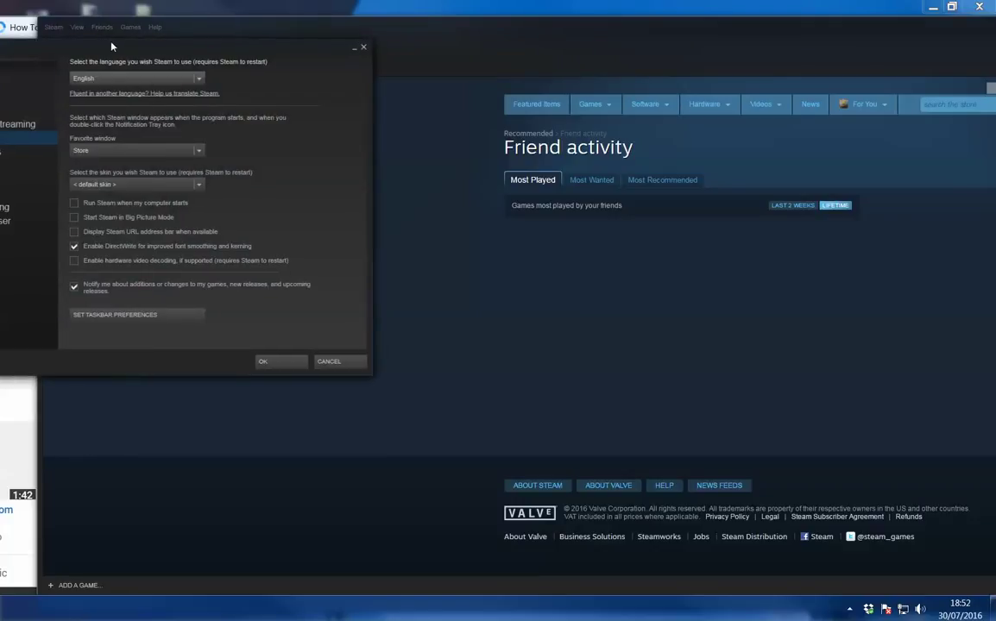
drag(112, 45, 286, 140)
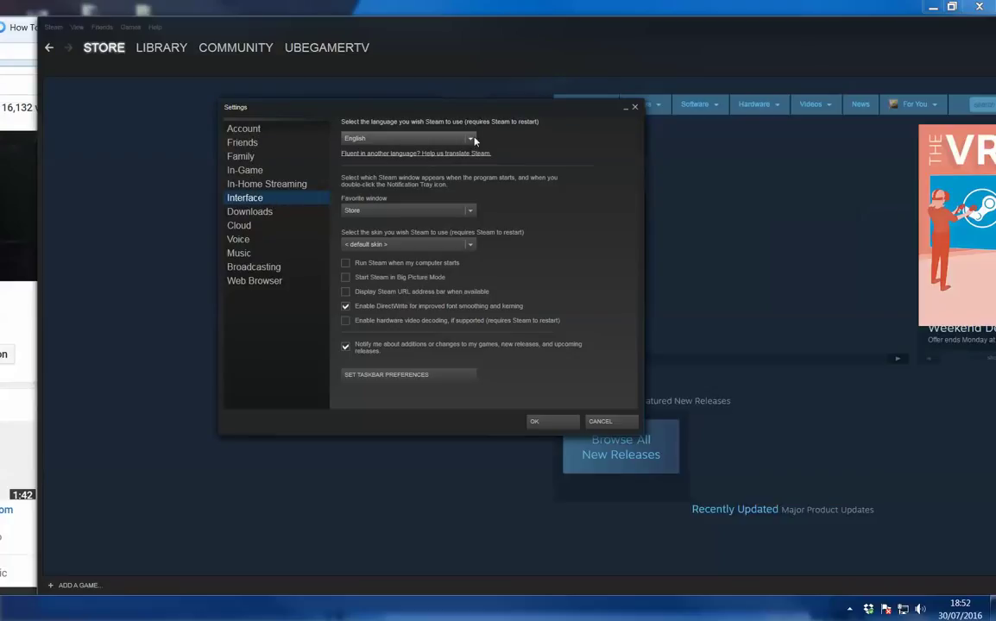
Open and close the language list keeping English, then dismiss Settings unchanged.
click(470, 138)
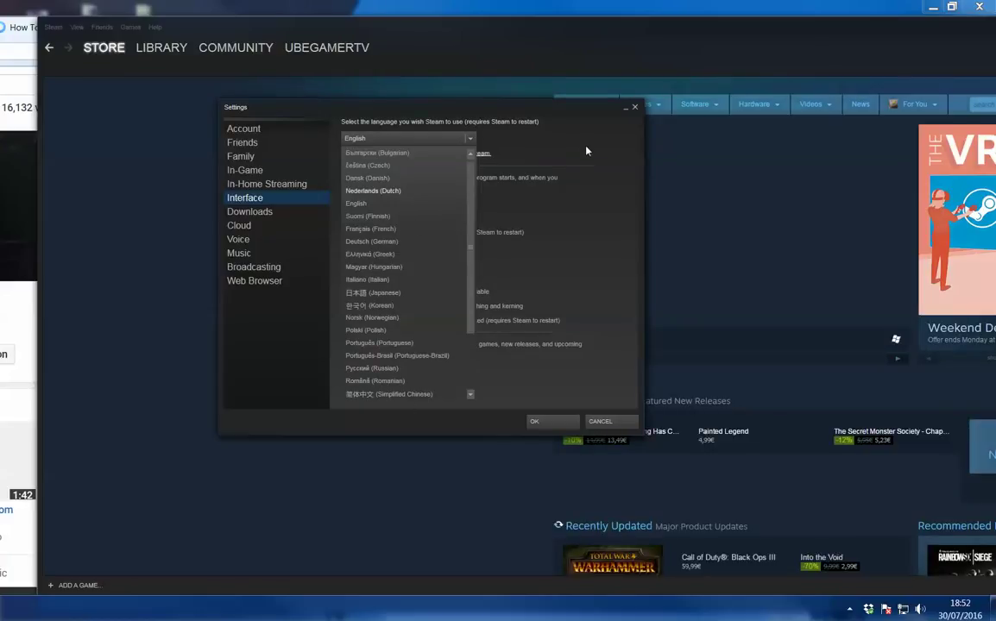
click(528, 131)
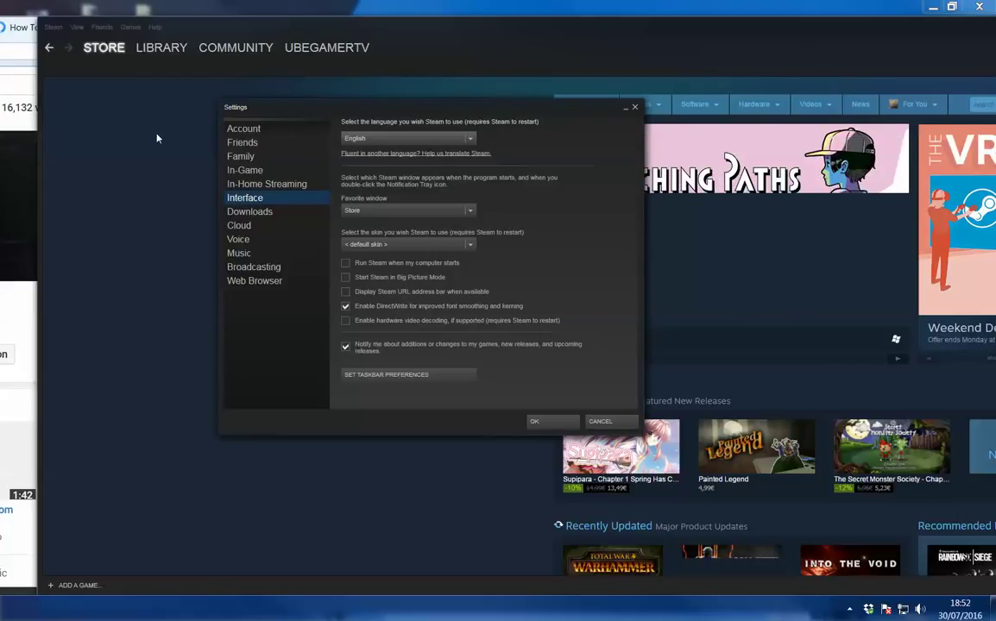
key(Escape)
Reopen Steam Settings from the Steam menu and expand the Interface language dropdown.
click(55, 28)
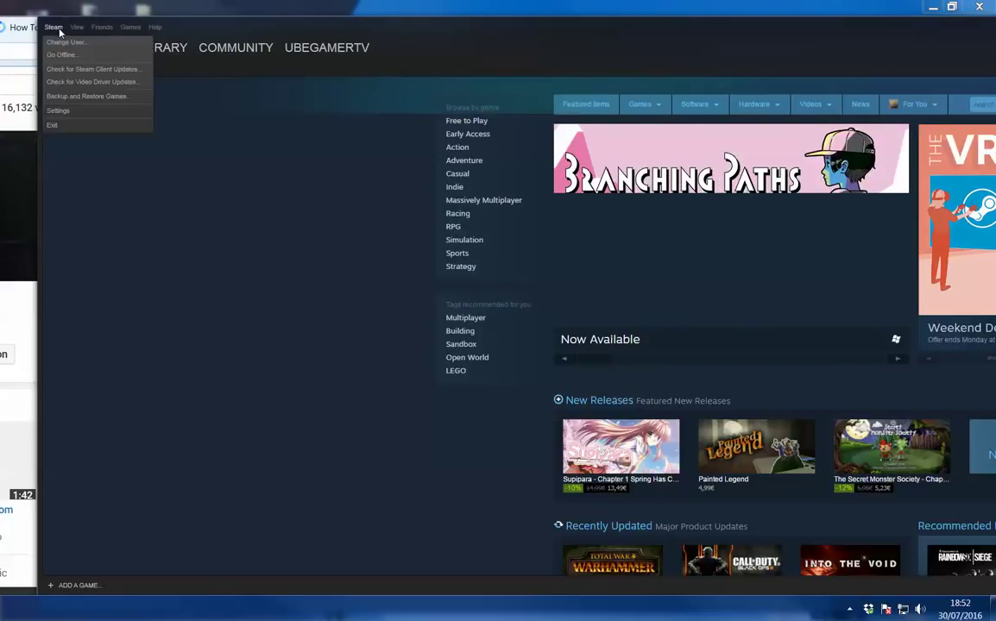
click(59, 111)
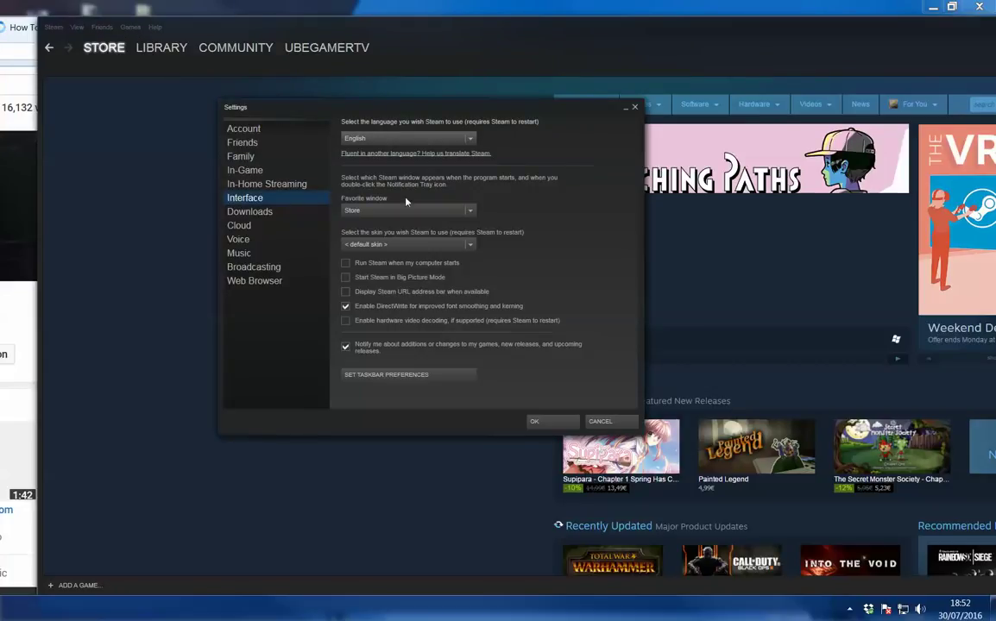
click(459, 139)
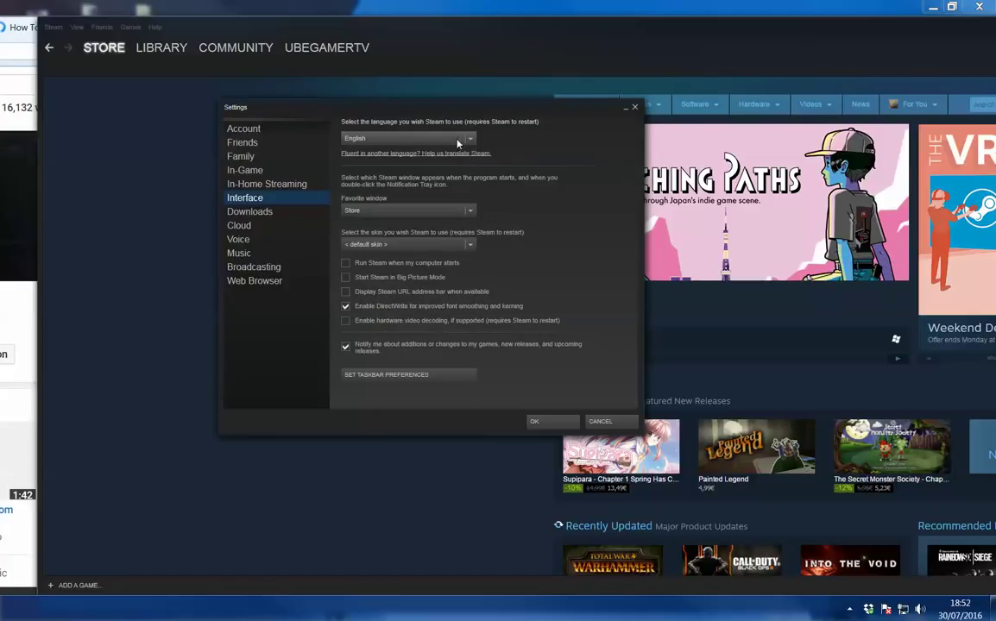